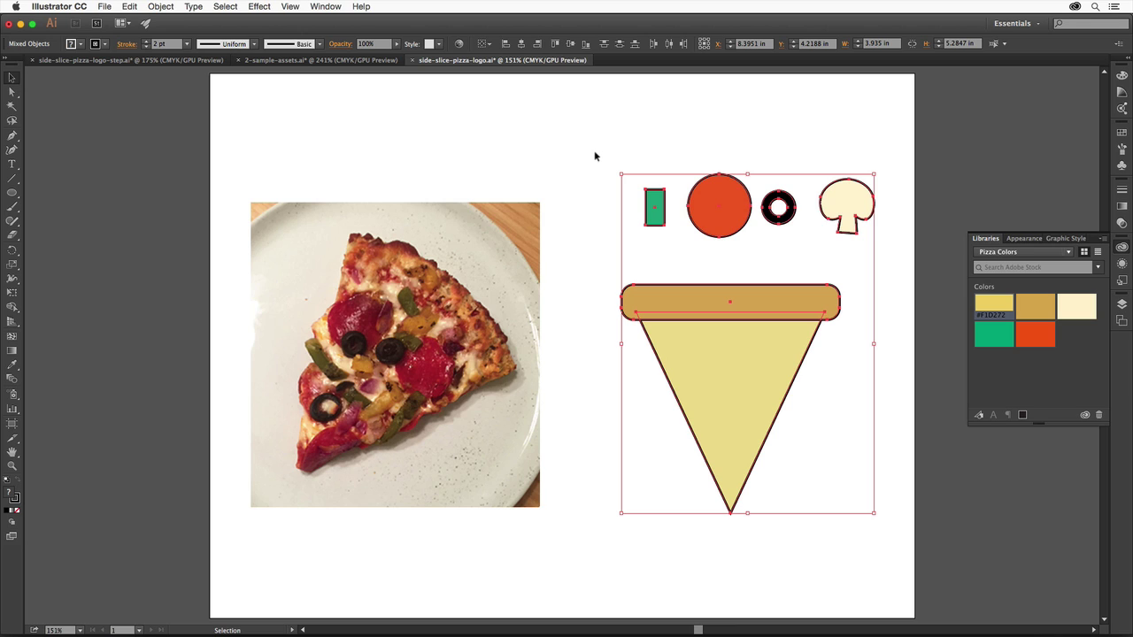
Scale the four toppings down to a row about 2.9 in wide, then deselect them.
drag(595, 155, 889, 270)
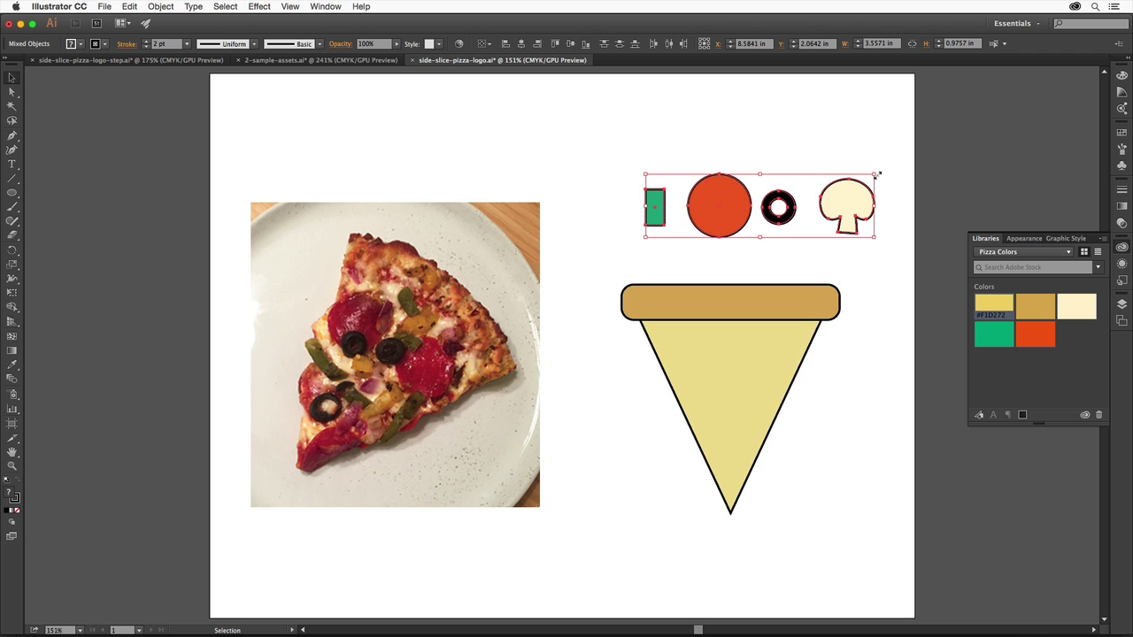
drag(875, 175, 855, 183)
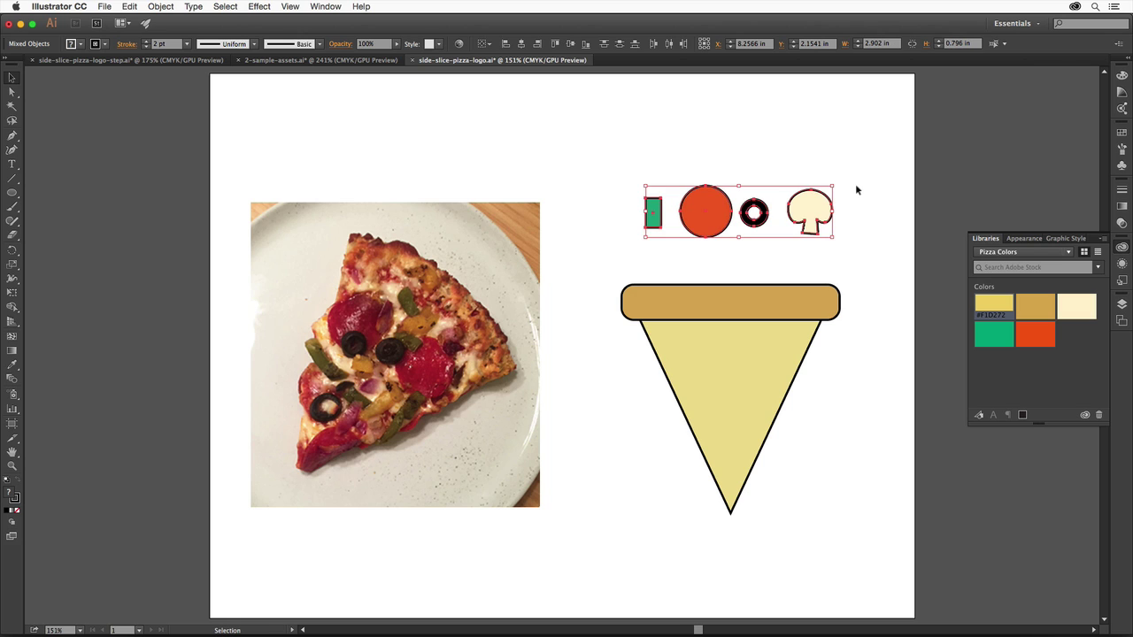
click(226, 7)
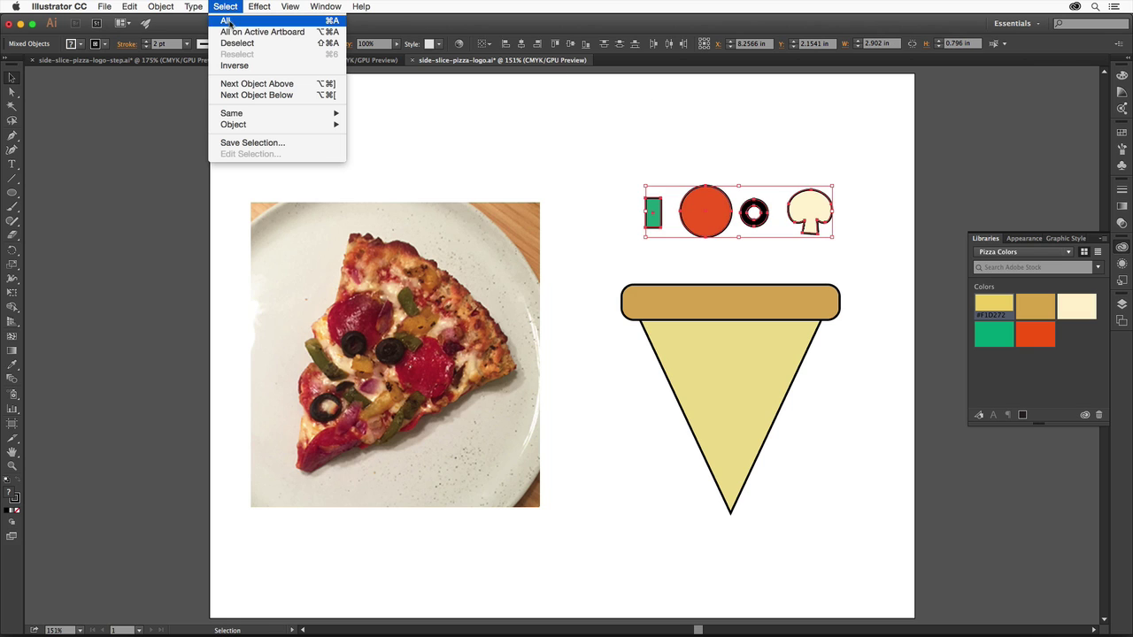
click(232, 45)
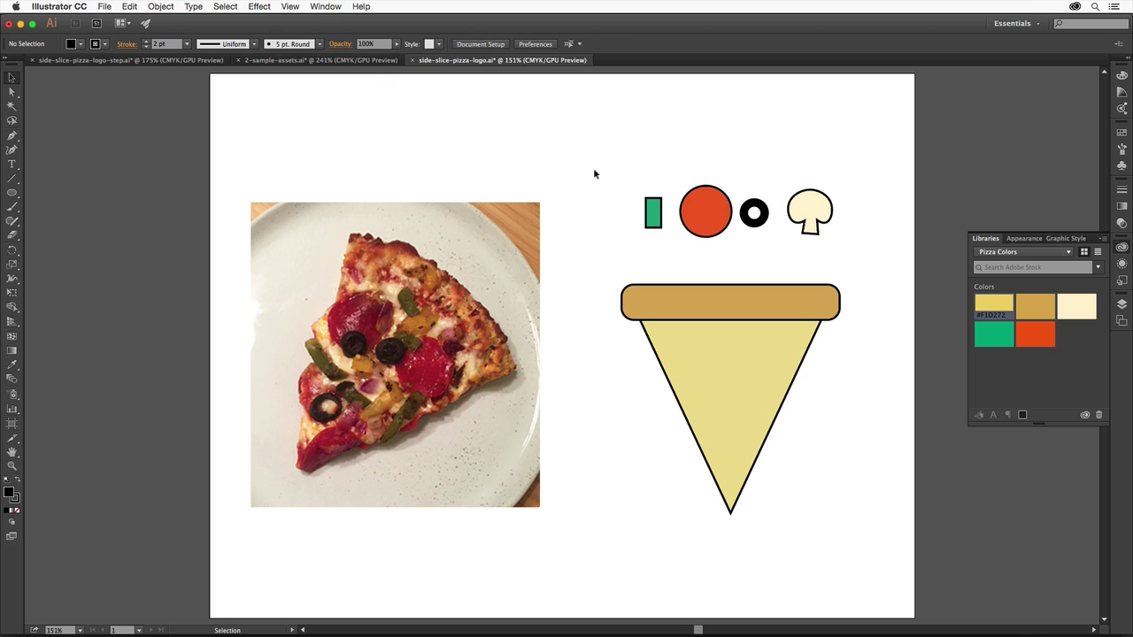
Move the pepperoni, green pepper, black olive and mushroom down onto the pizza slice.
drag(703, 210, 659, 359)
drag(655, 219, 715, 356)
drag(755, 223, 790, 351)
drag(810, 219, 717, 396)
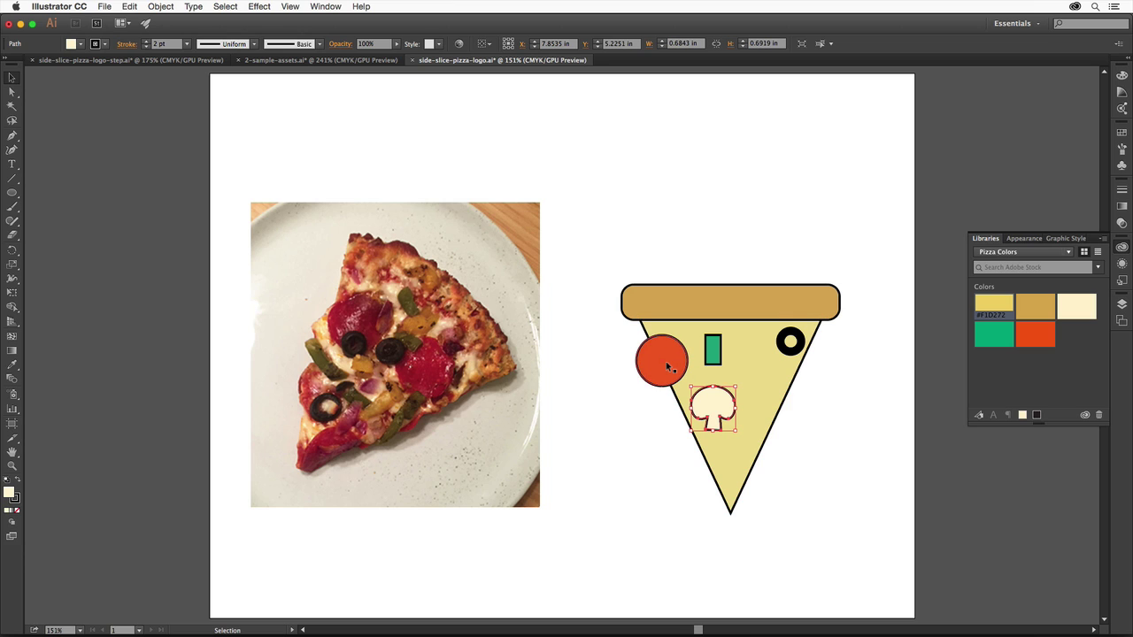
Add two pepperoni copies and a second green pepper, tilting both peppers in opposite directions.
drag(670, 363, 754, 475)
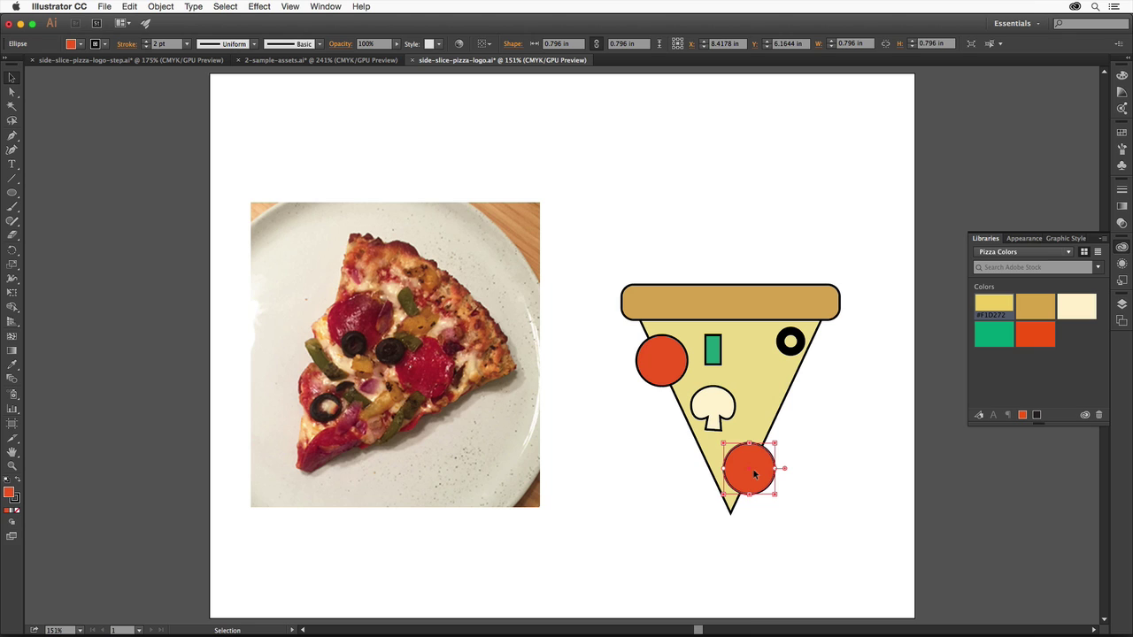
drag(754, 476, 766, 381)
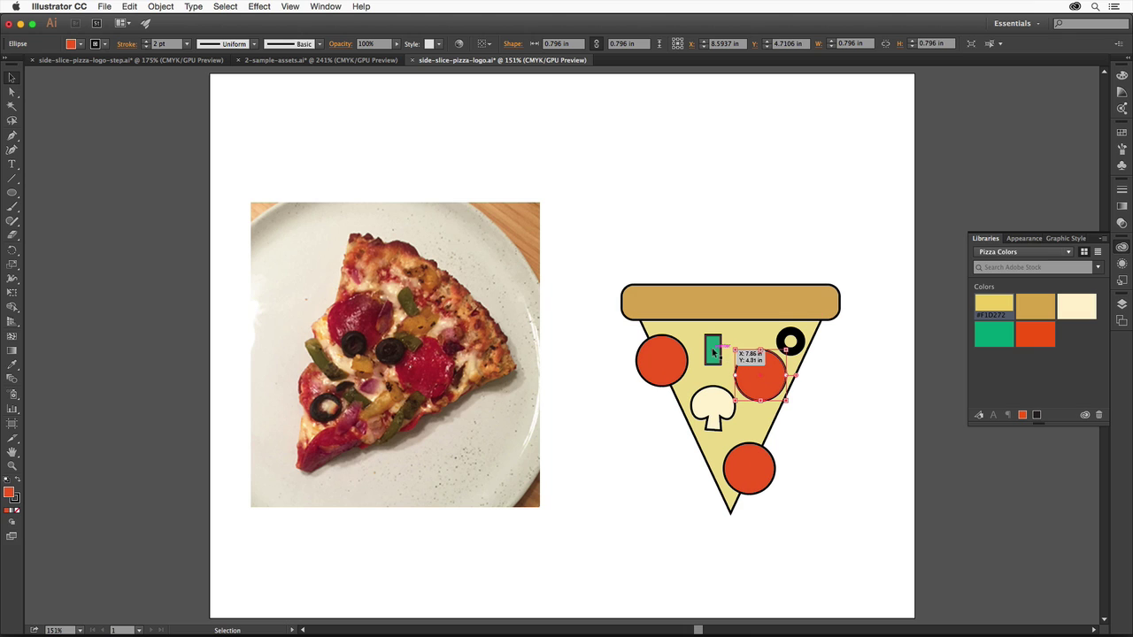
drag(713, 353, 770, 430)
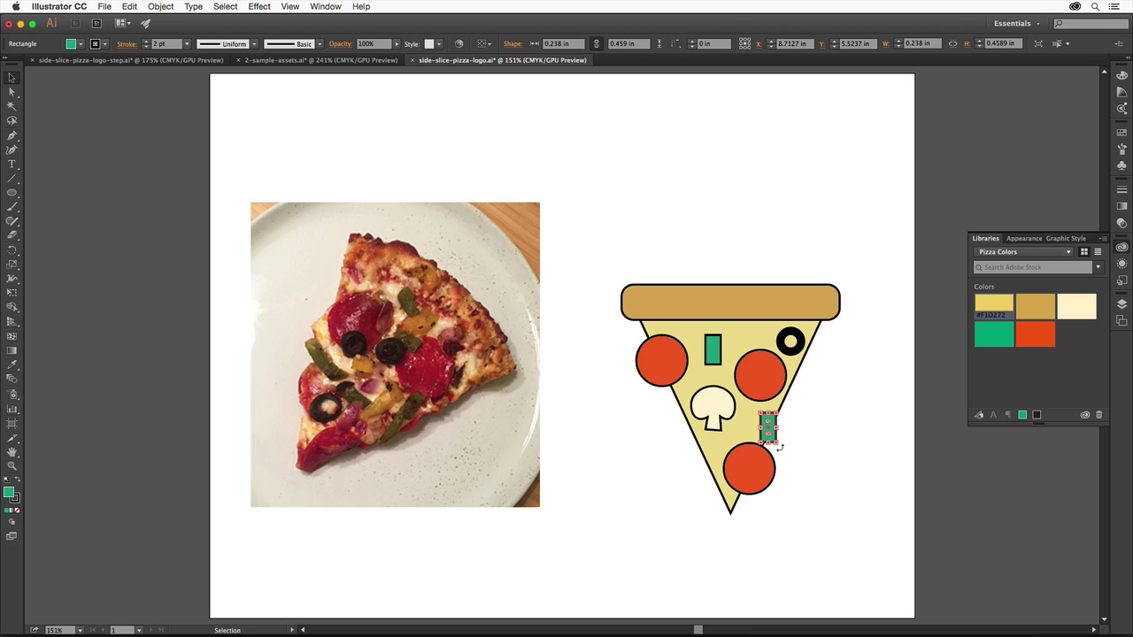
drag(780, 448, 797, 437)
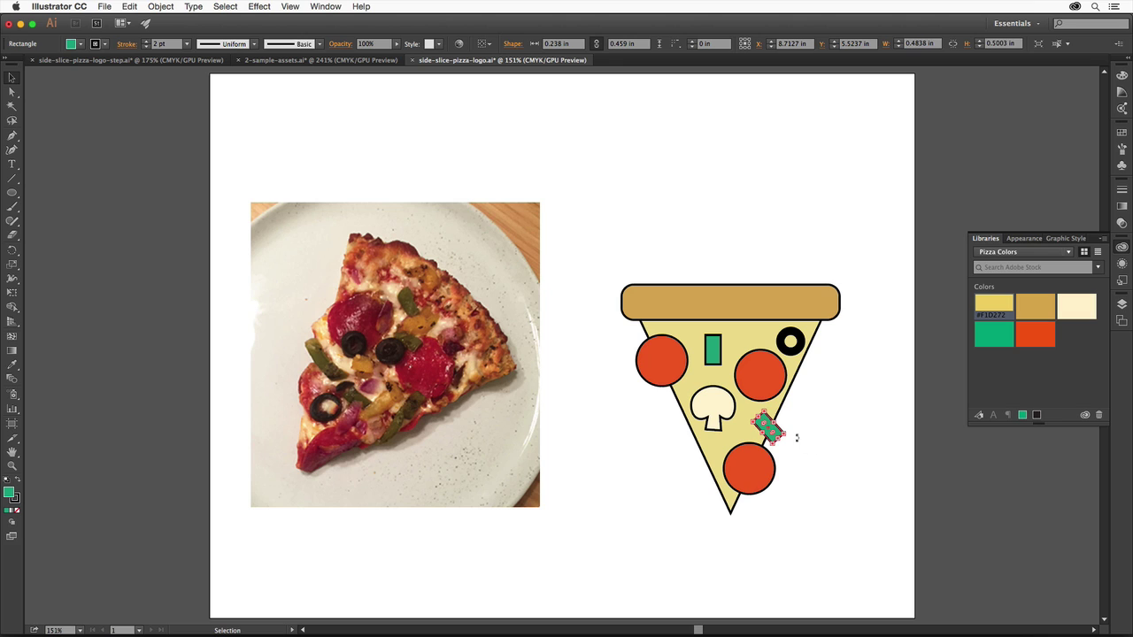
click(714, 349)
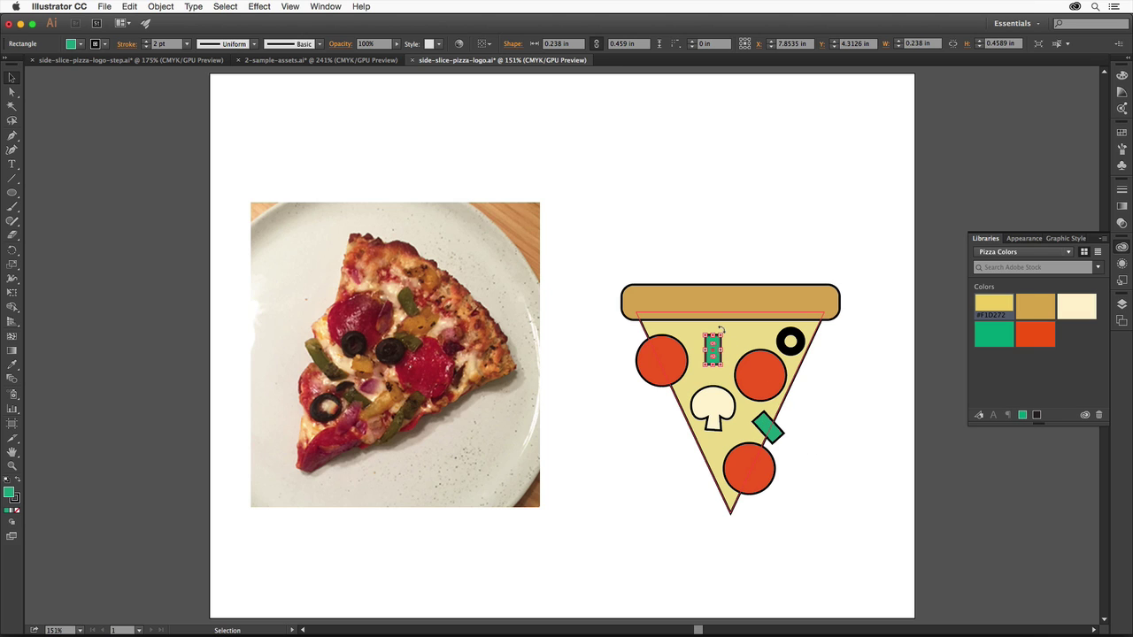
drag(722, 332, 730, 339)
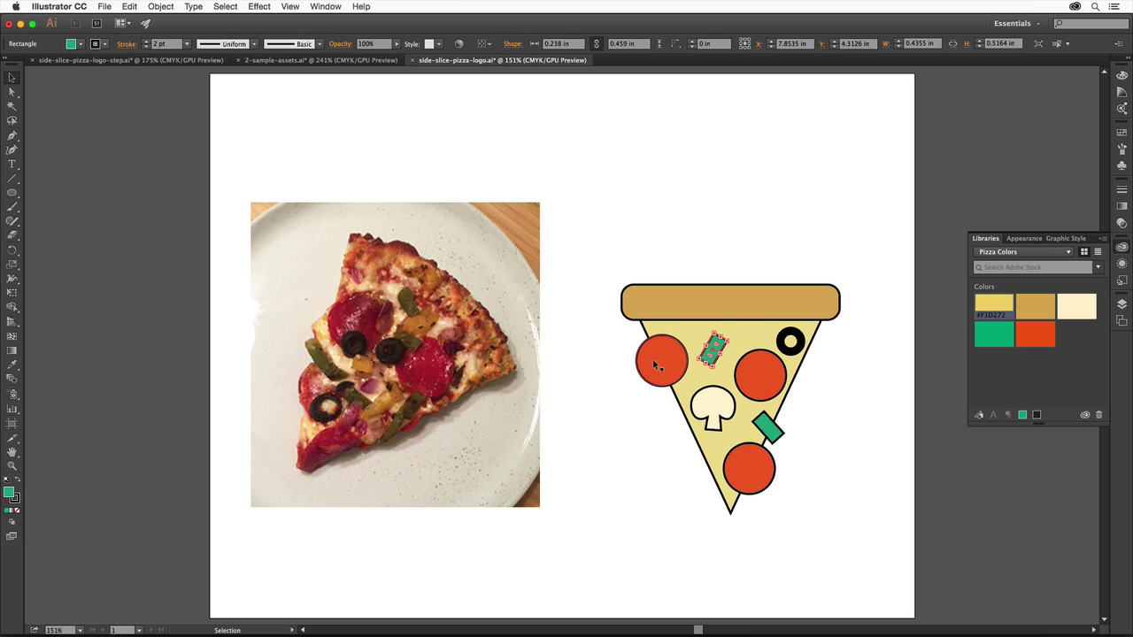
Select all and use Shape Builder to delete the pepperoni and pepper overhangs past the slice.
click(226, 7)
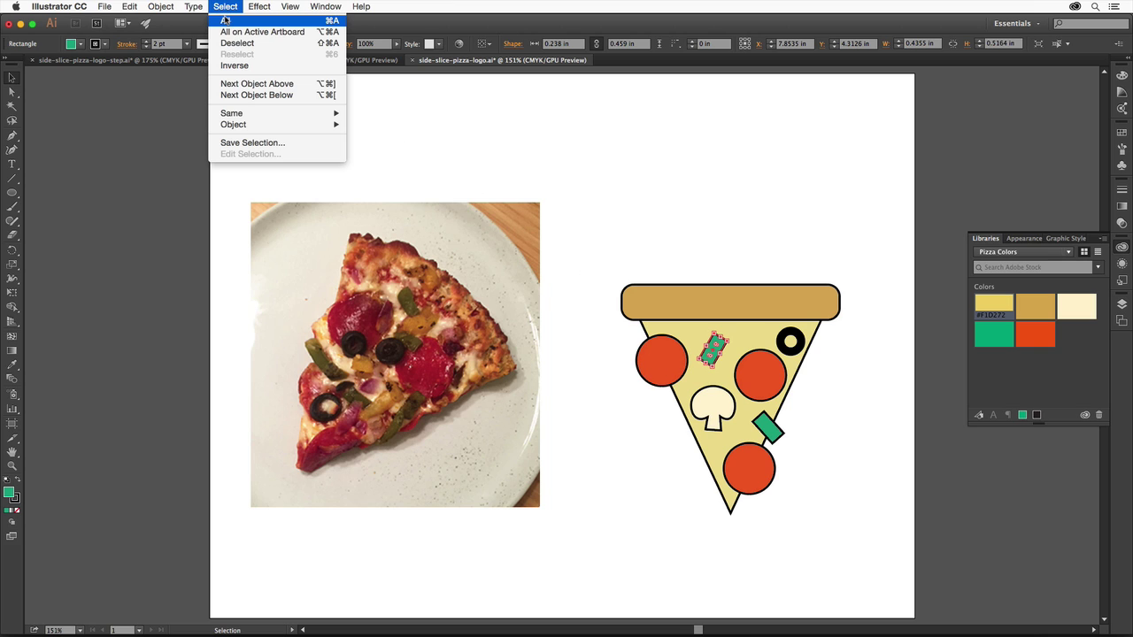
click(228, 22)
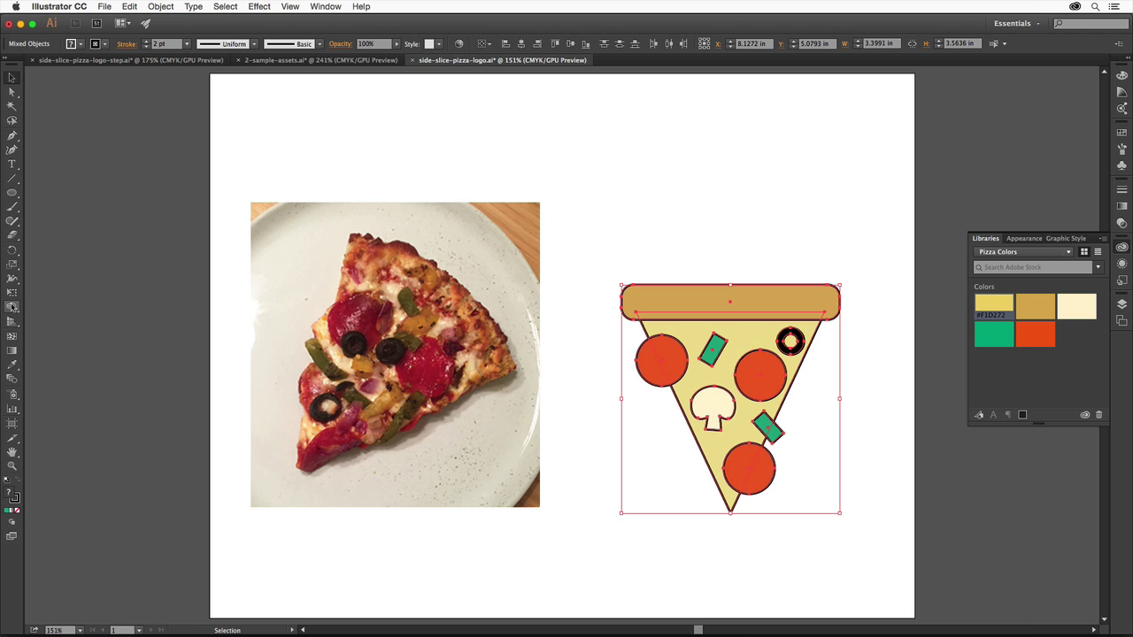
click(12, 306)
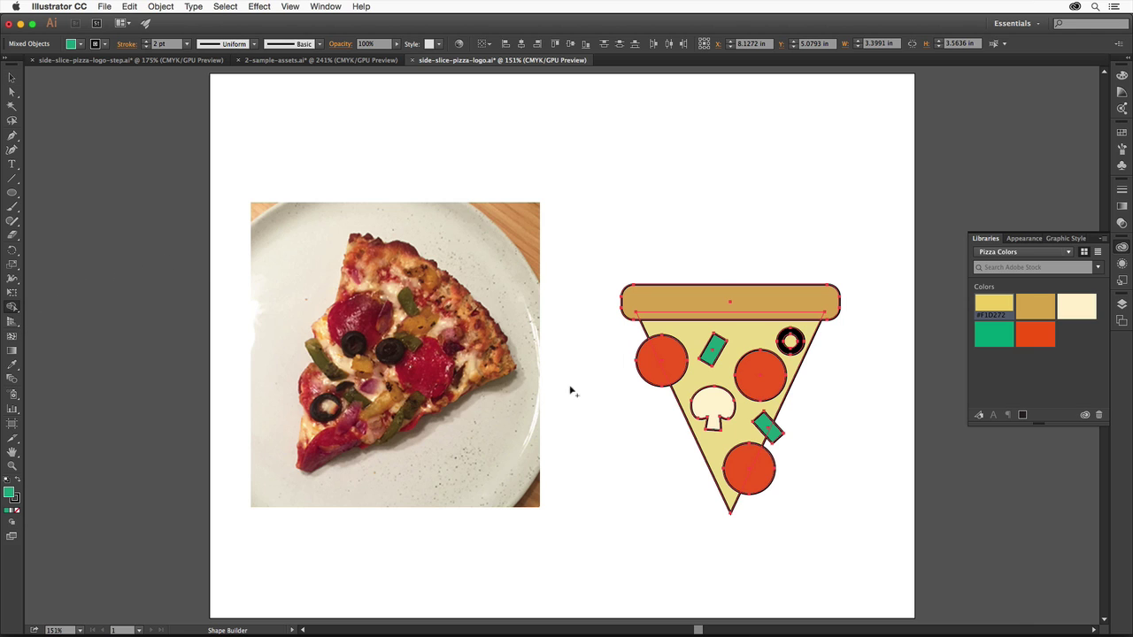
alt+click(653, 376)
alt+click(766, 471)
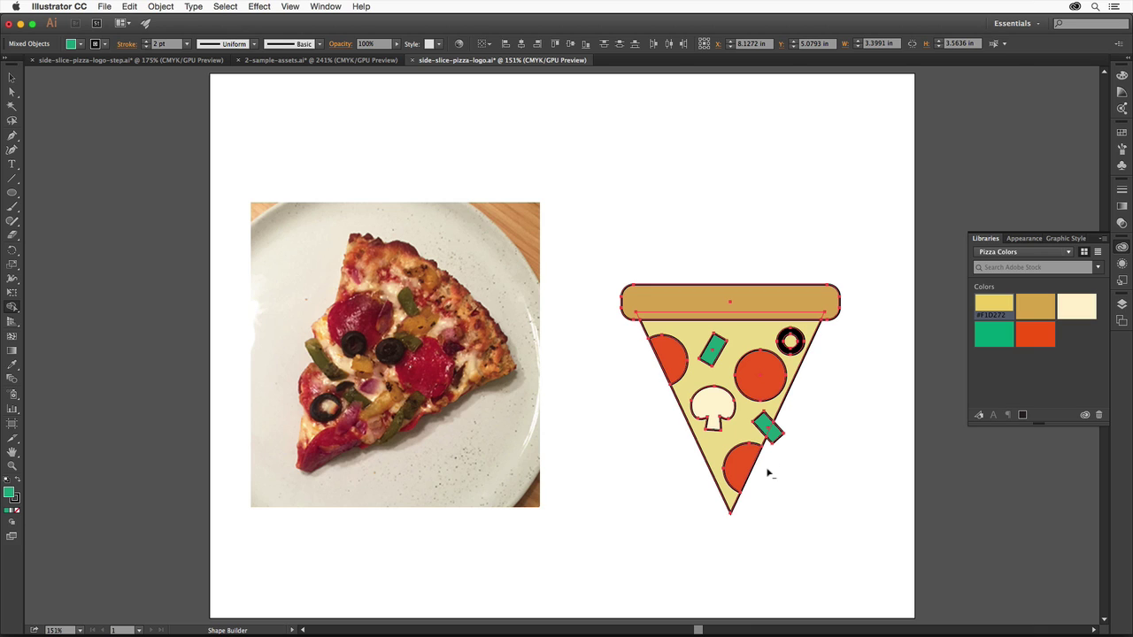
alt+click(775, 436)
Group all the pizza pieces and rotate the group so the crust runs diagonally upper right.
click(162, 6)
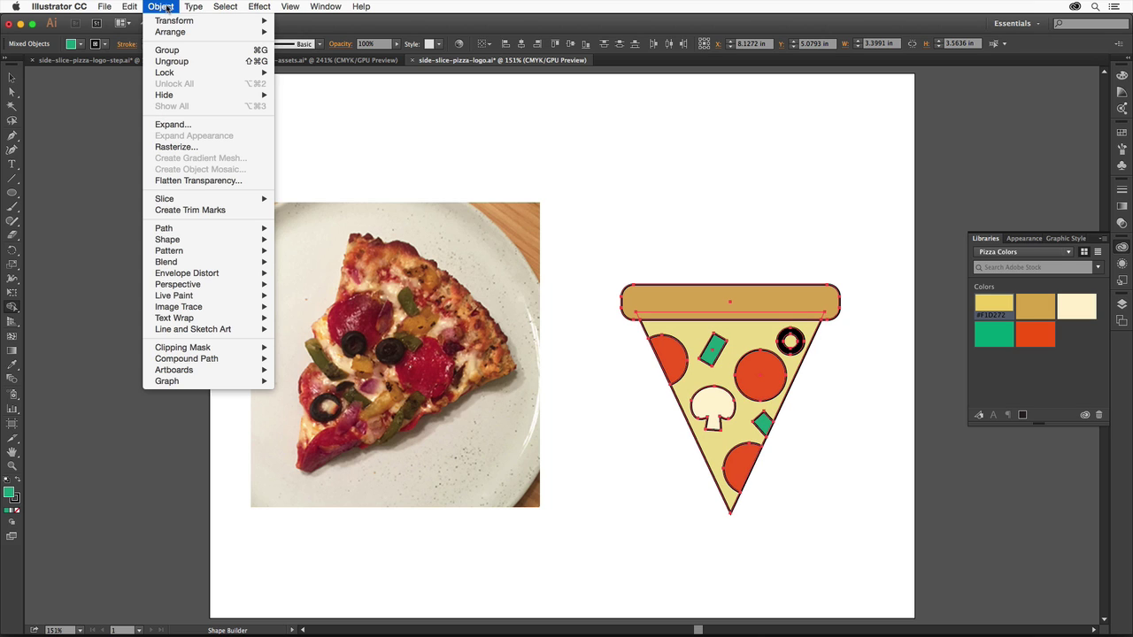
click(196, 54)
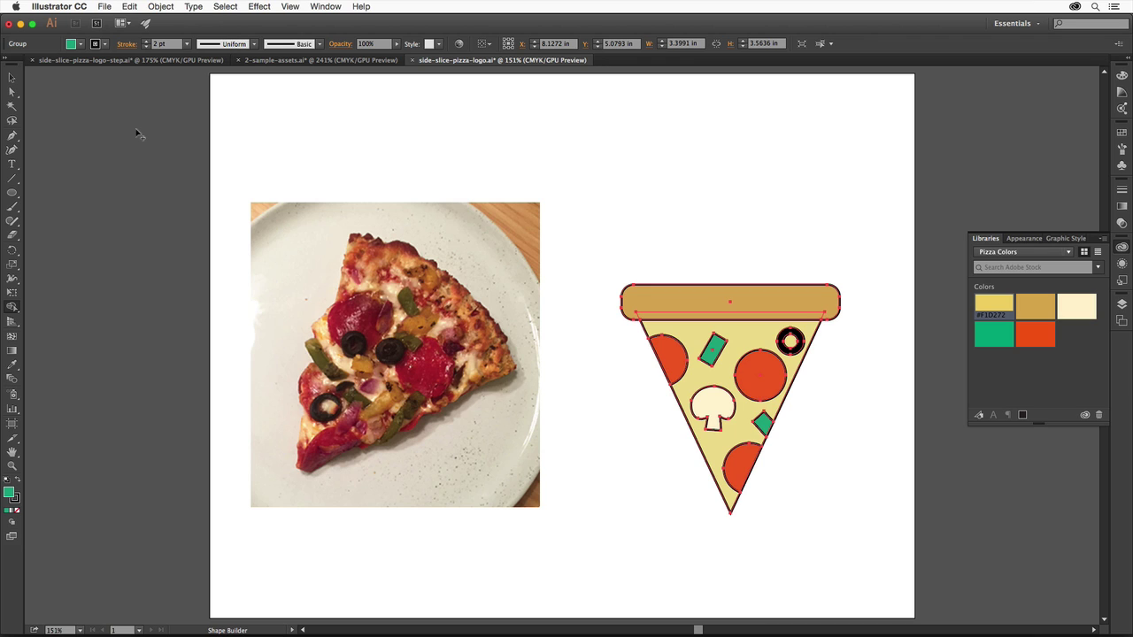
click(12, 77)
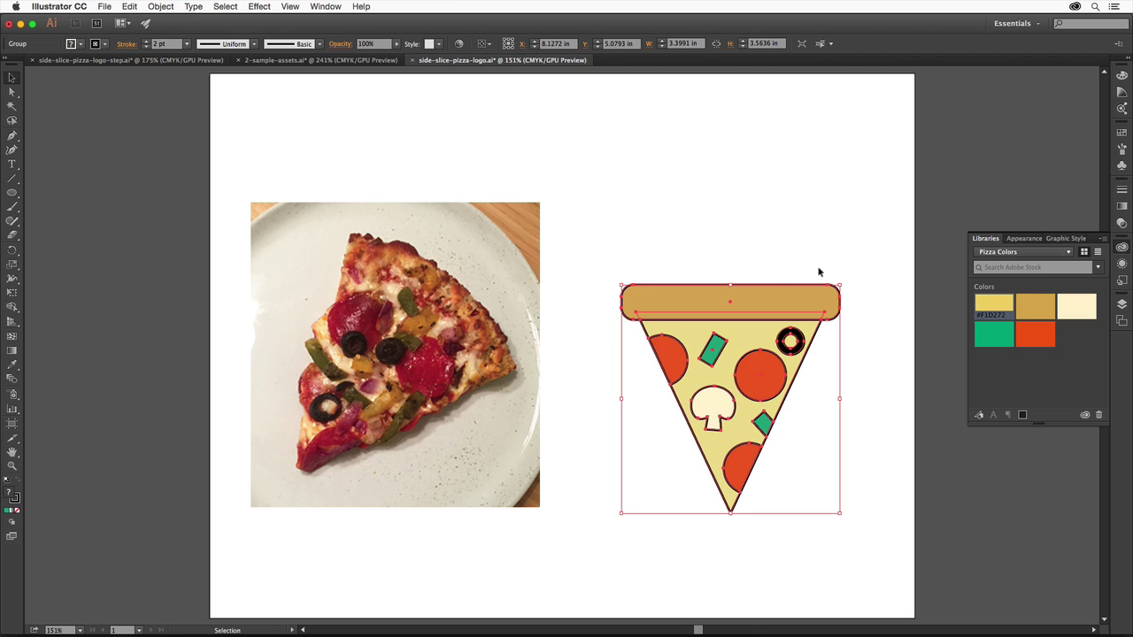
drag(842, 281, 889, 409)
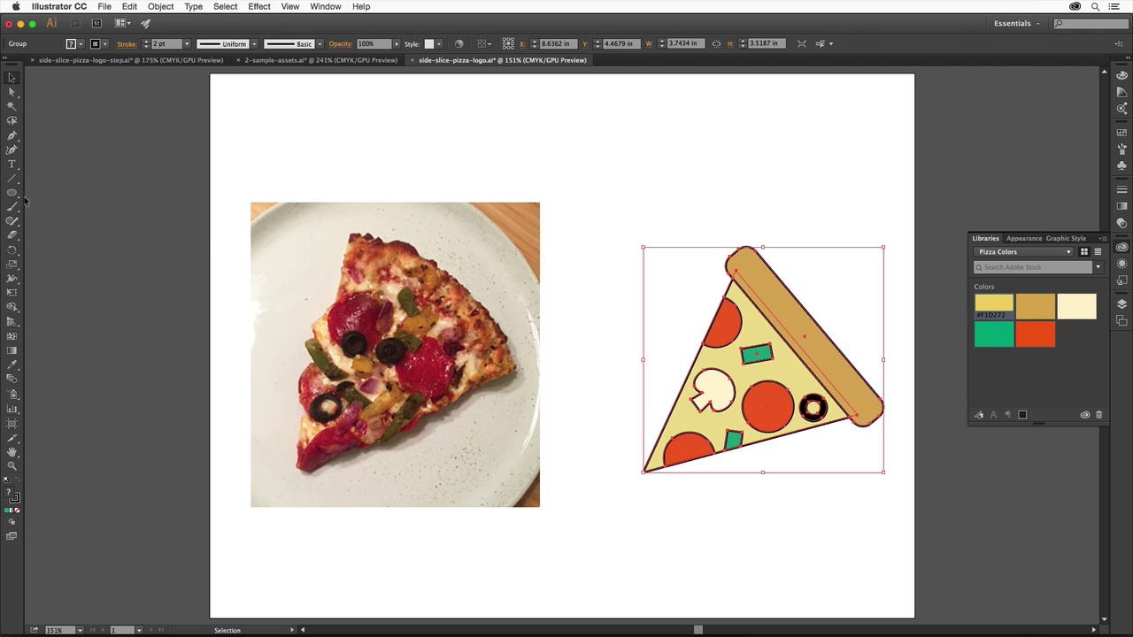
Draw a small rectangle, about 0.58 by 0.23 in, at the slice's bottom tip.
drag(12, 193, 93, 195)
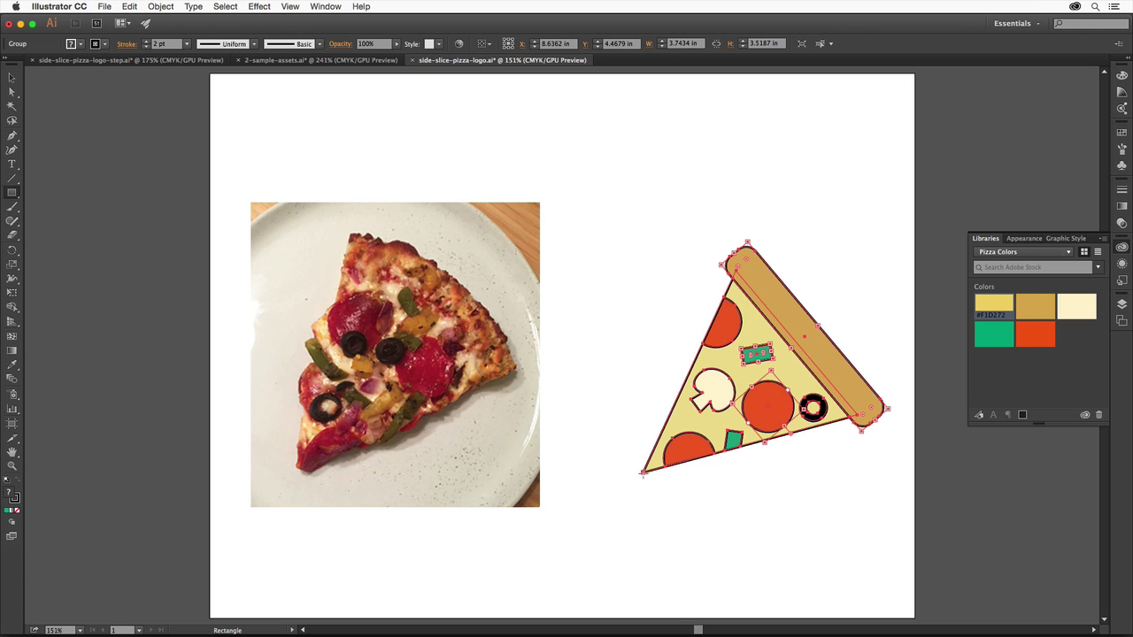
drag(643, 473, 680, 486)
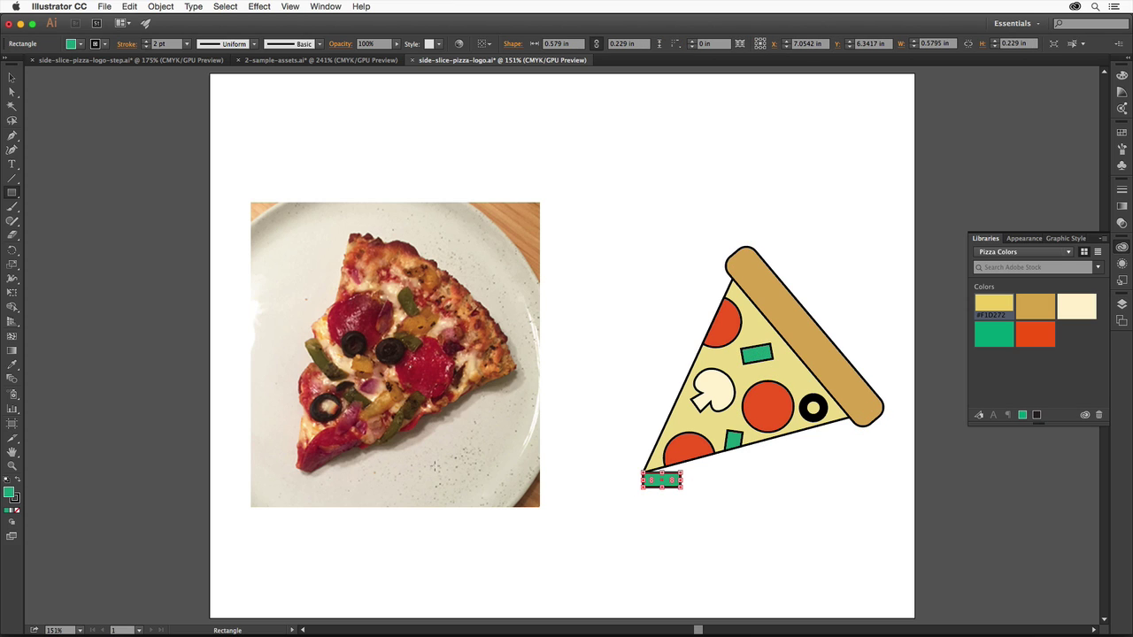
Zoom in on the green rectangle and paste a copy of it in front.
click(12, 465)
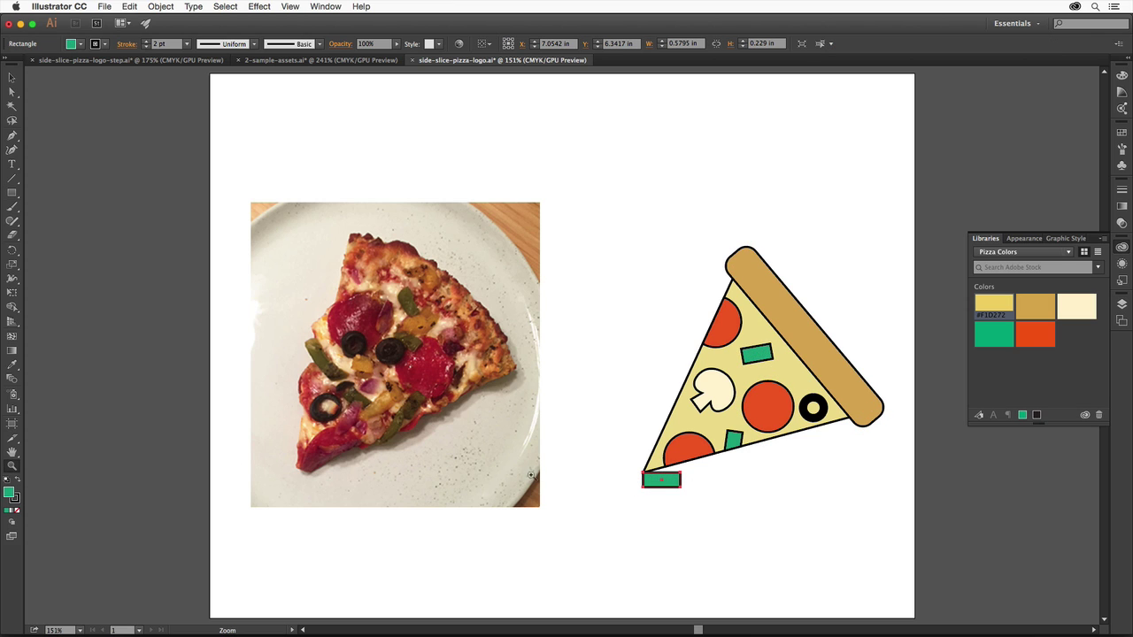
click(656, 481)
click(572, 338)
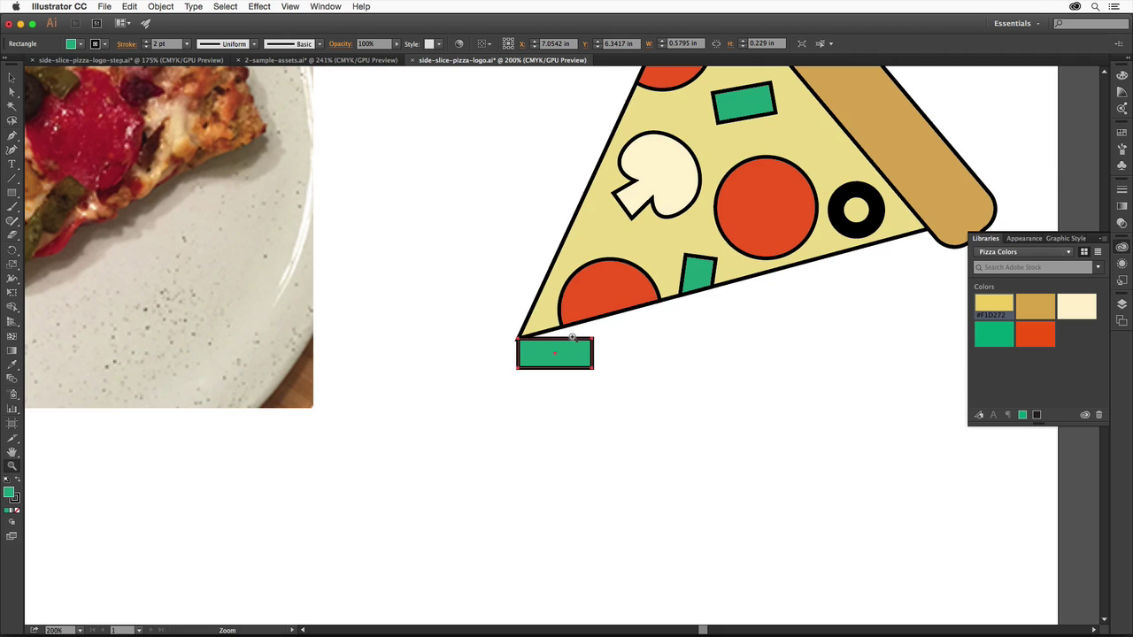
click(131, 7)
click(137, 61)
click(131, 7)
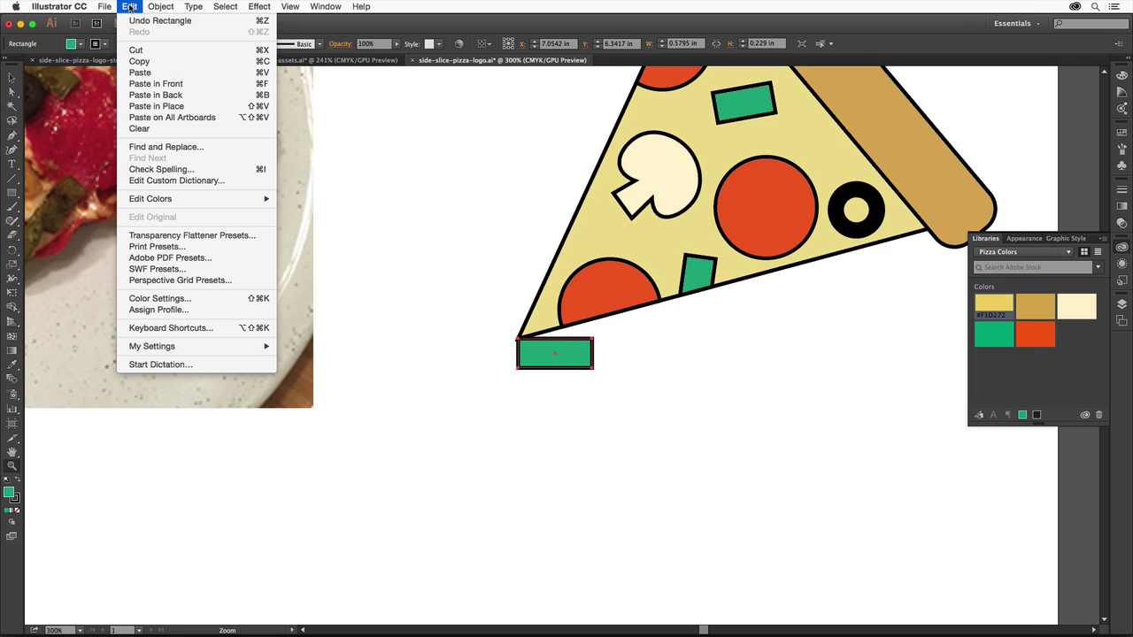
click(151, 85)
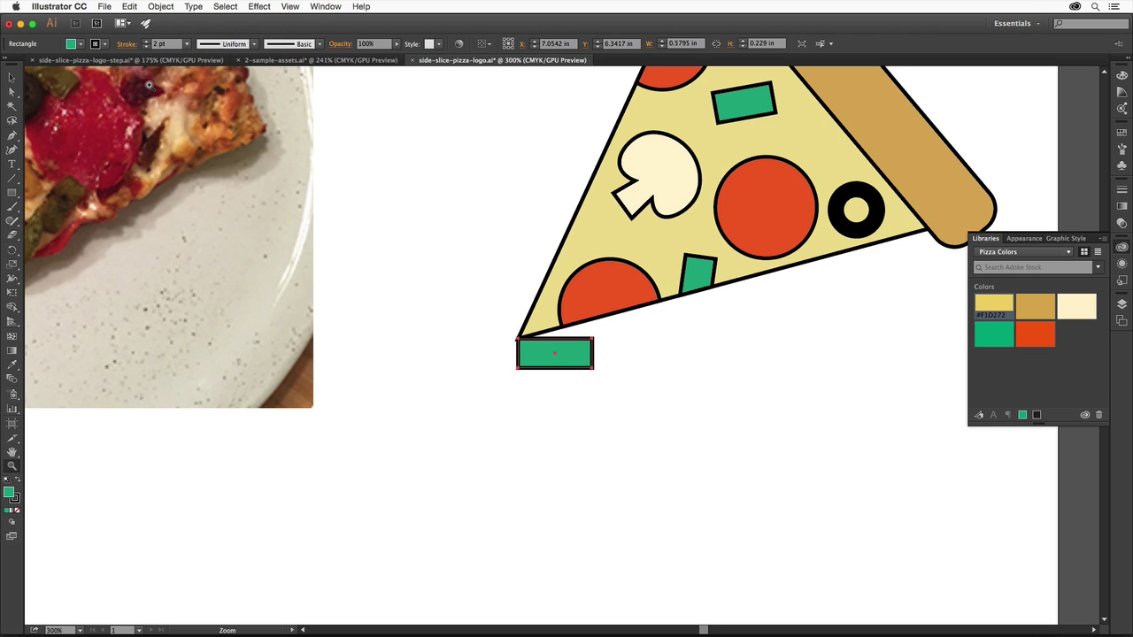
Stretch the copy into a tall bar, add a shorter duplicate to its right, and select all three.
click(11, 77)
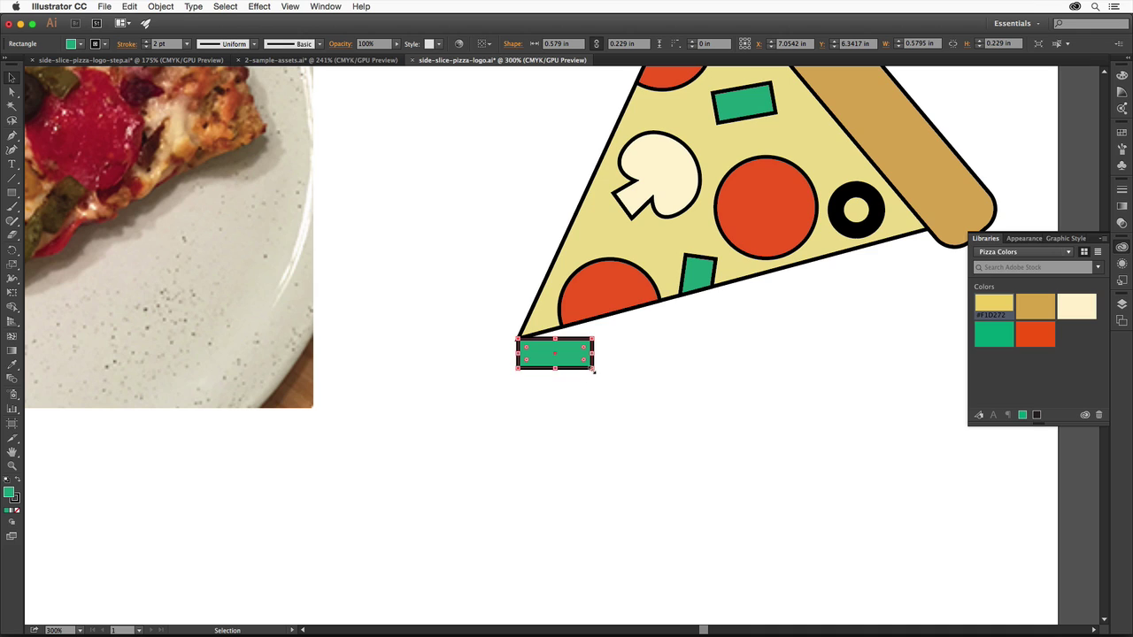
drag(591, 367, 550, 447)
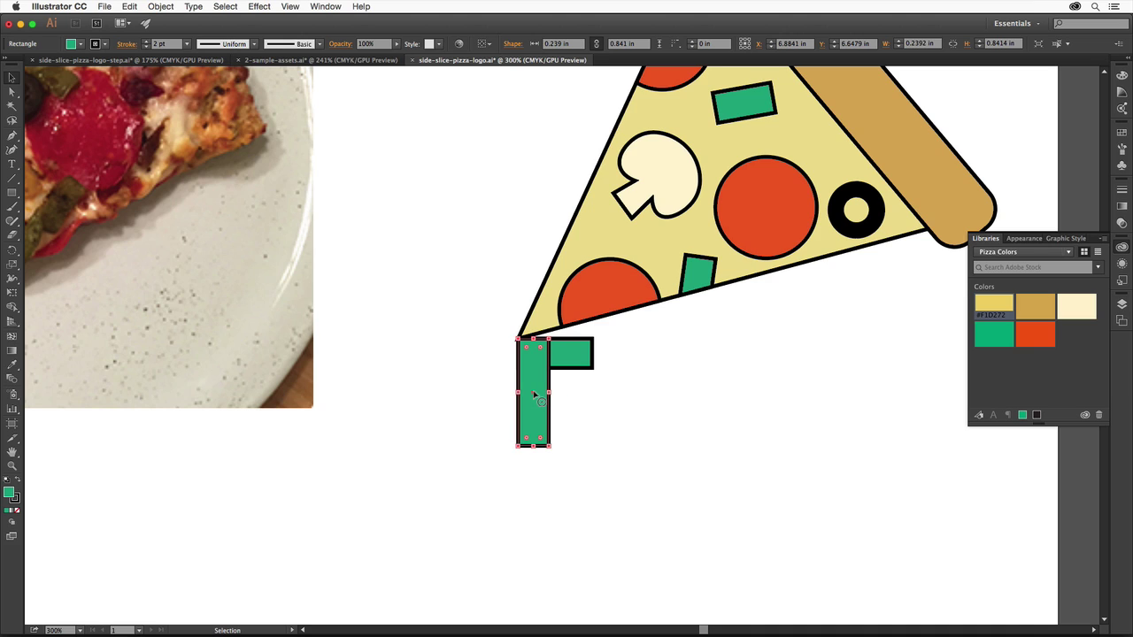
drag(533, 394, 577, 394)
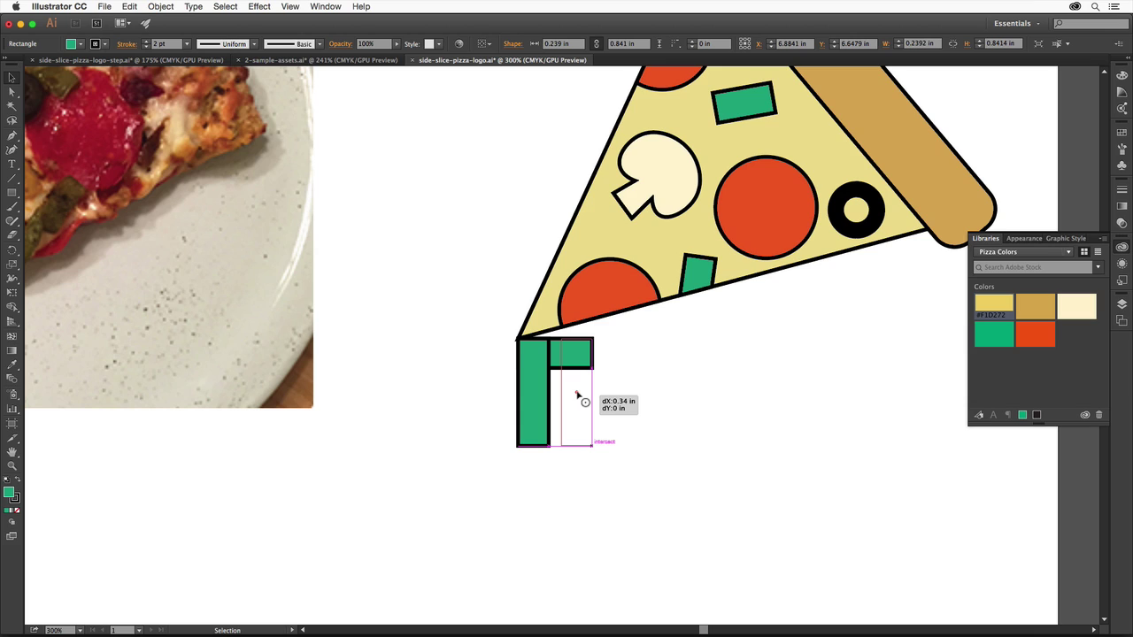
drag(577, 395, 577, 395)
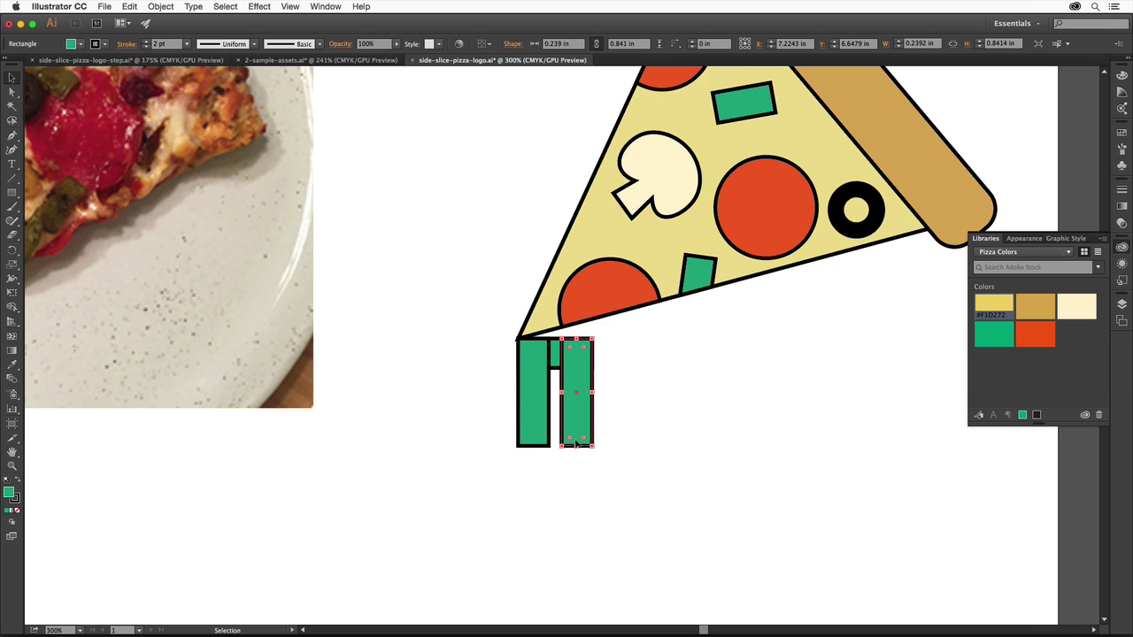
drag(577, 446, 578, 422)
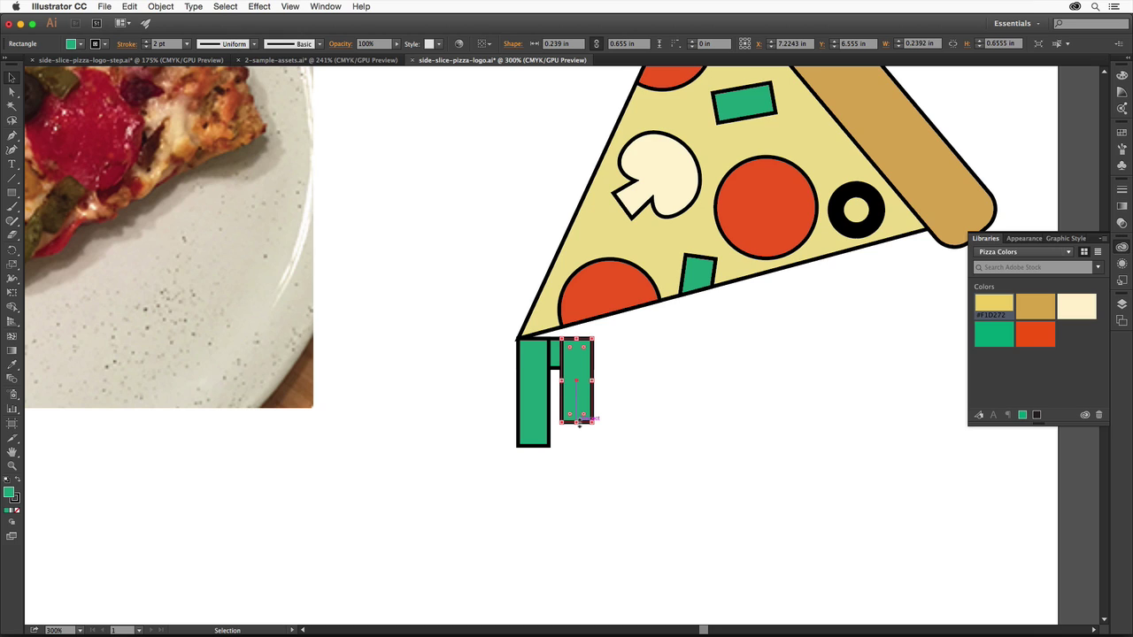
drag(486, 349, 619, 408)
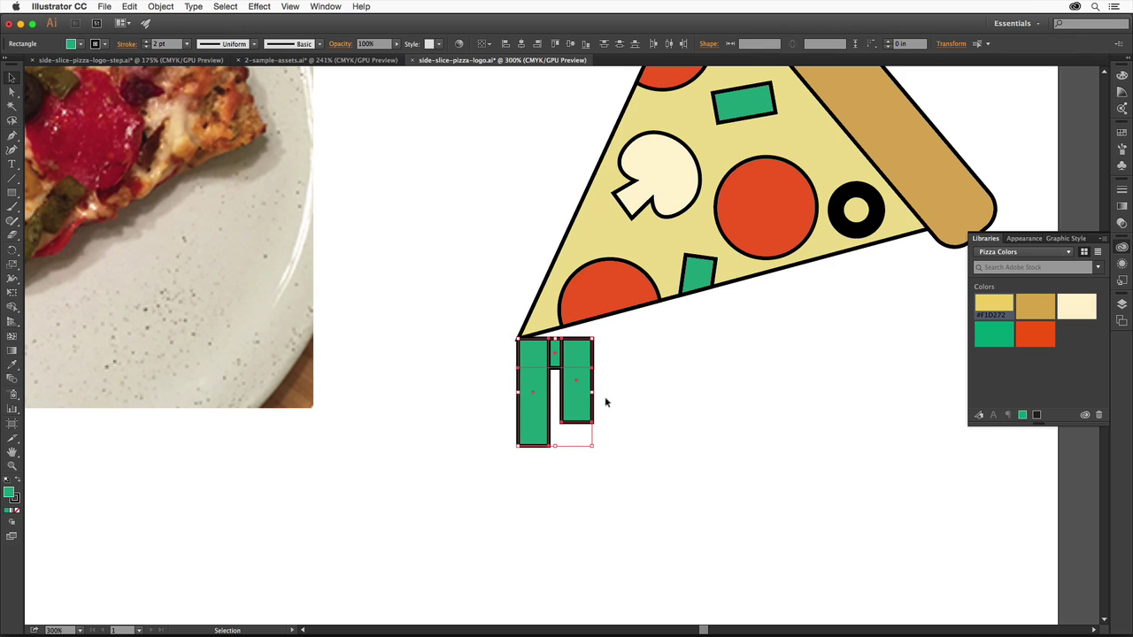
Unite the three green rectangles with Shape Builder into one upside-down U-shaped drip.
click(13, 307)
mouse_move(488, 418)
mouse_down()
mouse_move(531, 352)
mouse_move(554, 352)
mouse_move(578, 374)
mouse_move(583, 402)
mouse_up()
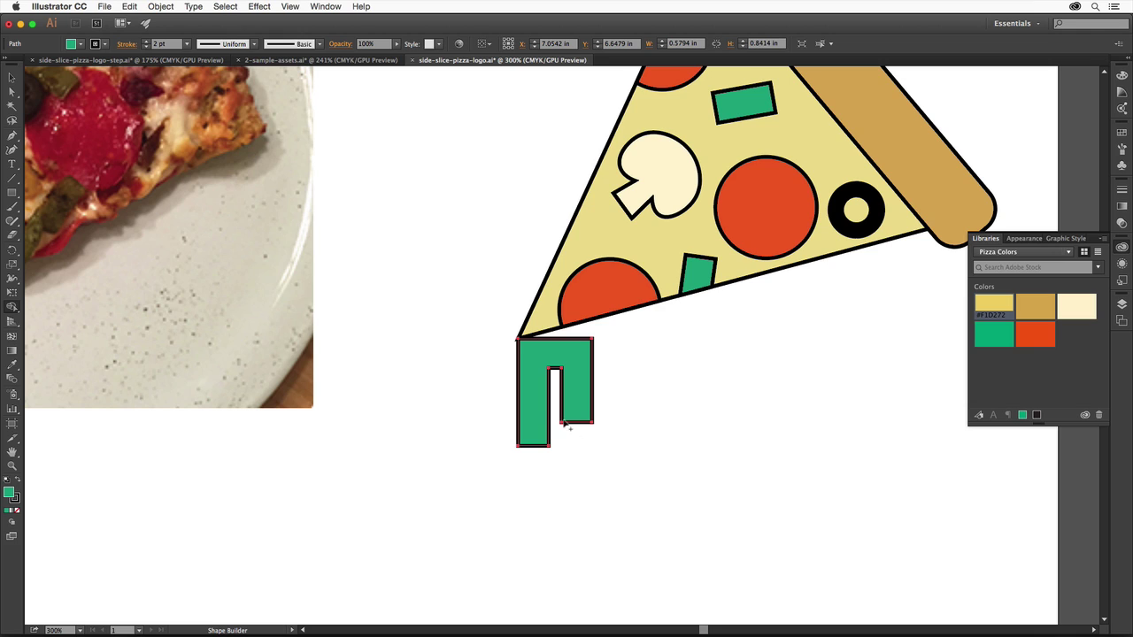
Round the drip's bottom leg corners and raise its top-right anchor onto the slice edge.
click(12, 92)
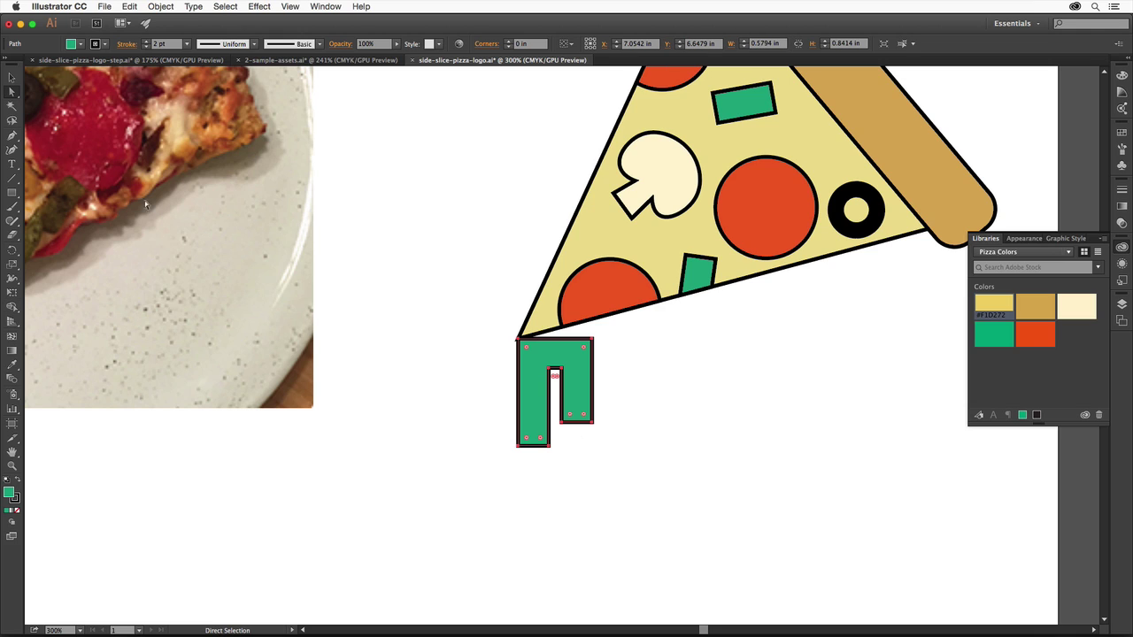
drag(488, 405, 621, 468)
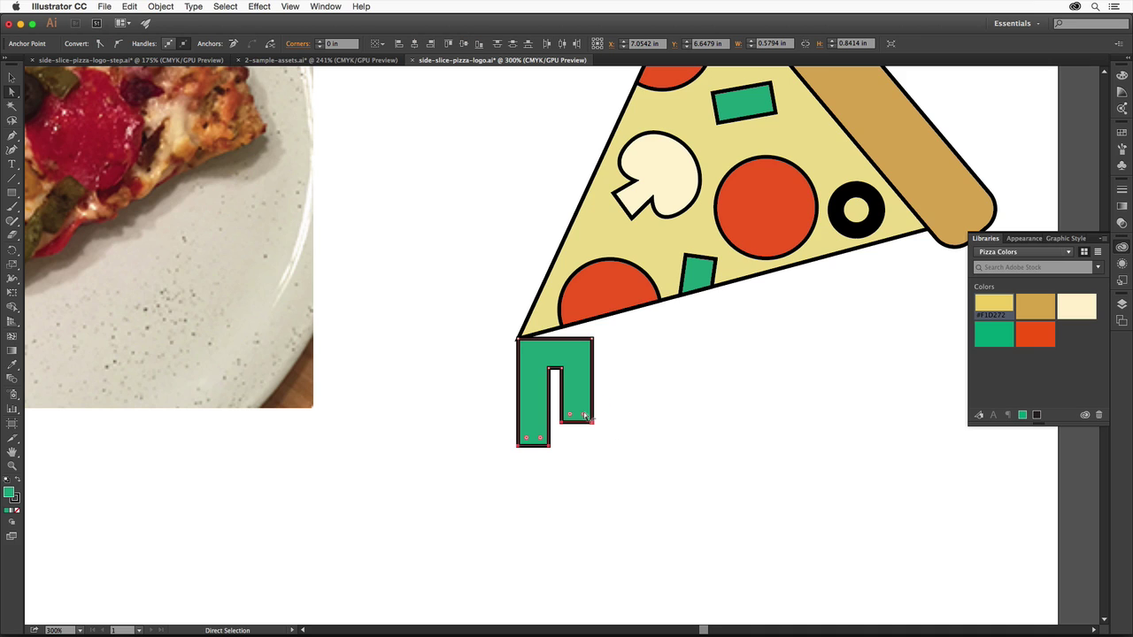
drag(584, 414, 577, 405)
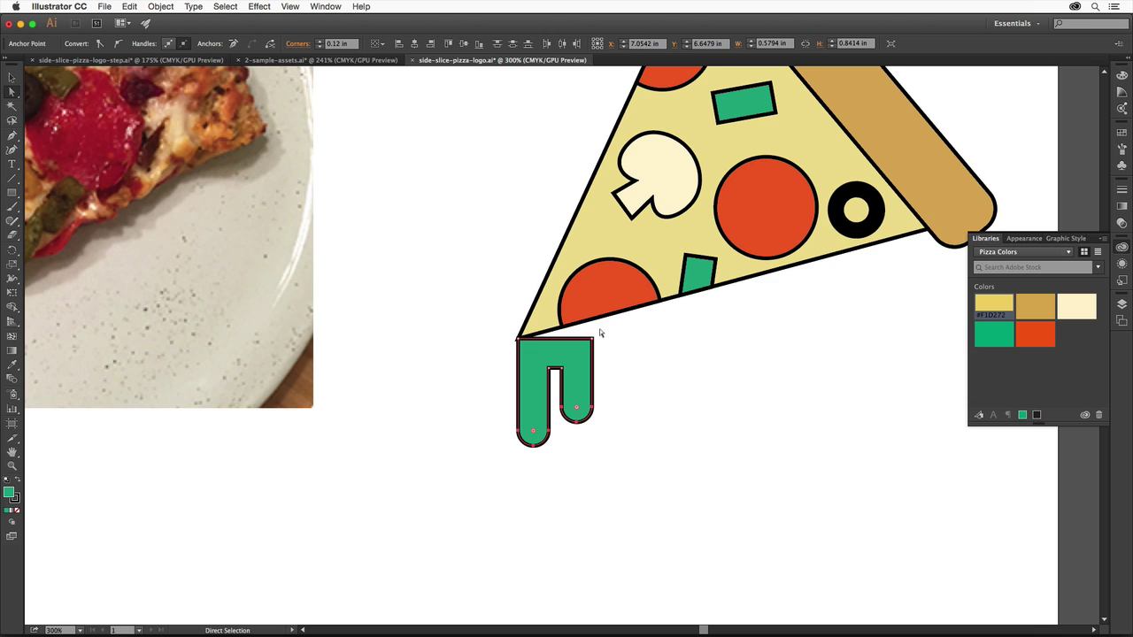
drag(593, 339, 595, 324)
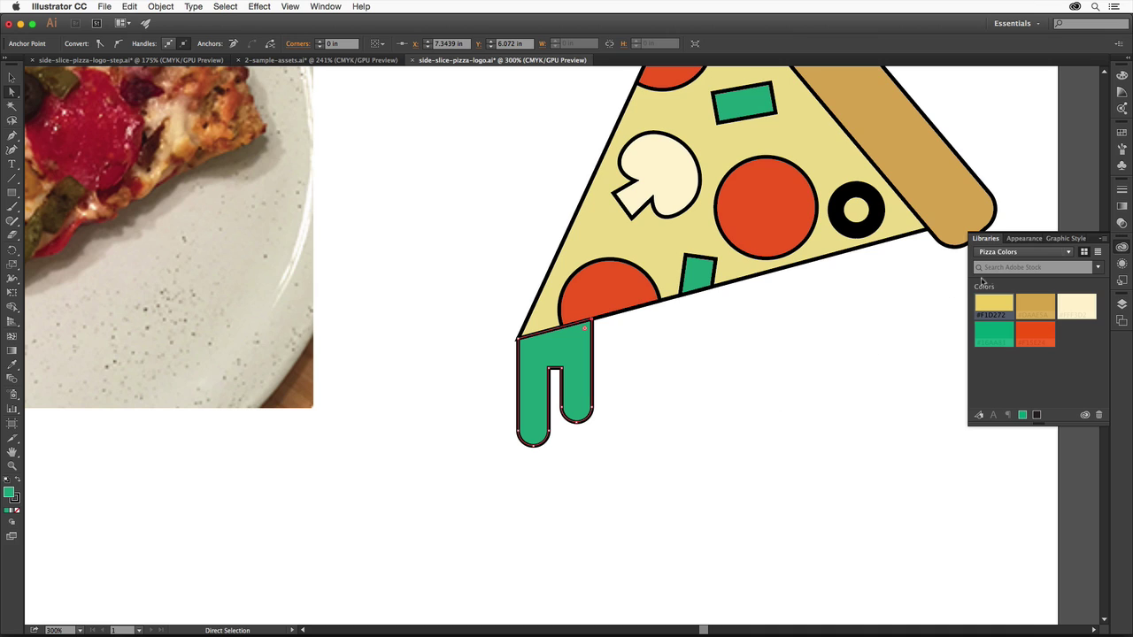
Fill the drip with the Pizza Cheese swatch from the Side Slice Pizza Logo library.
click(1038, 253)
click(1034, 264)
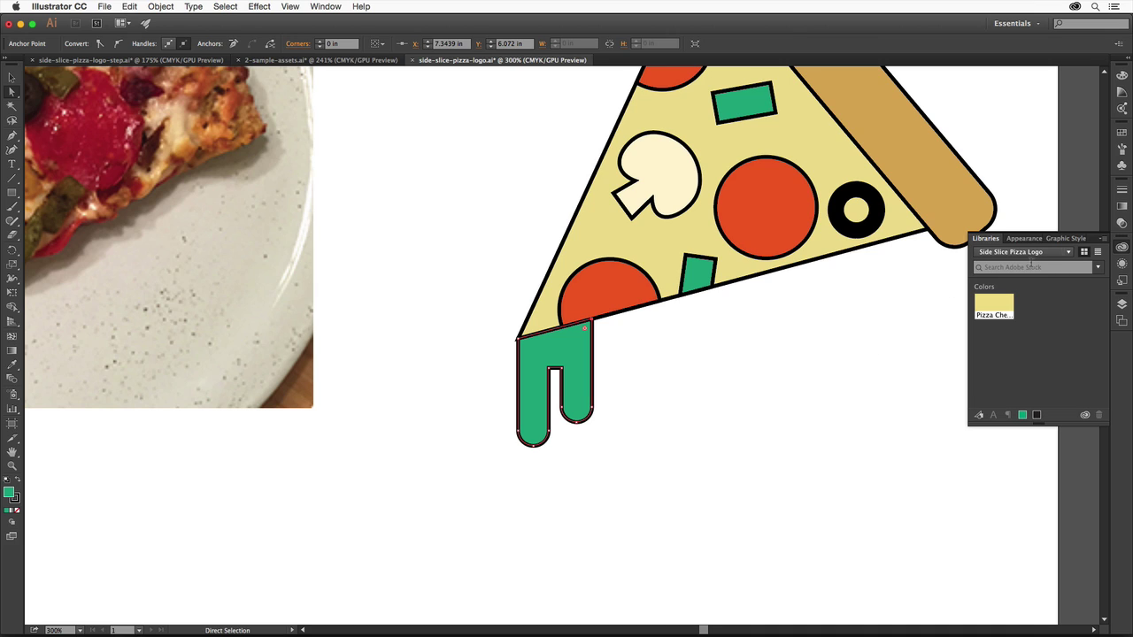
click(996, 309)
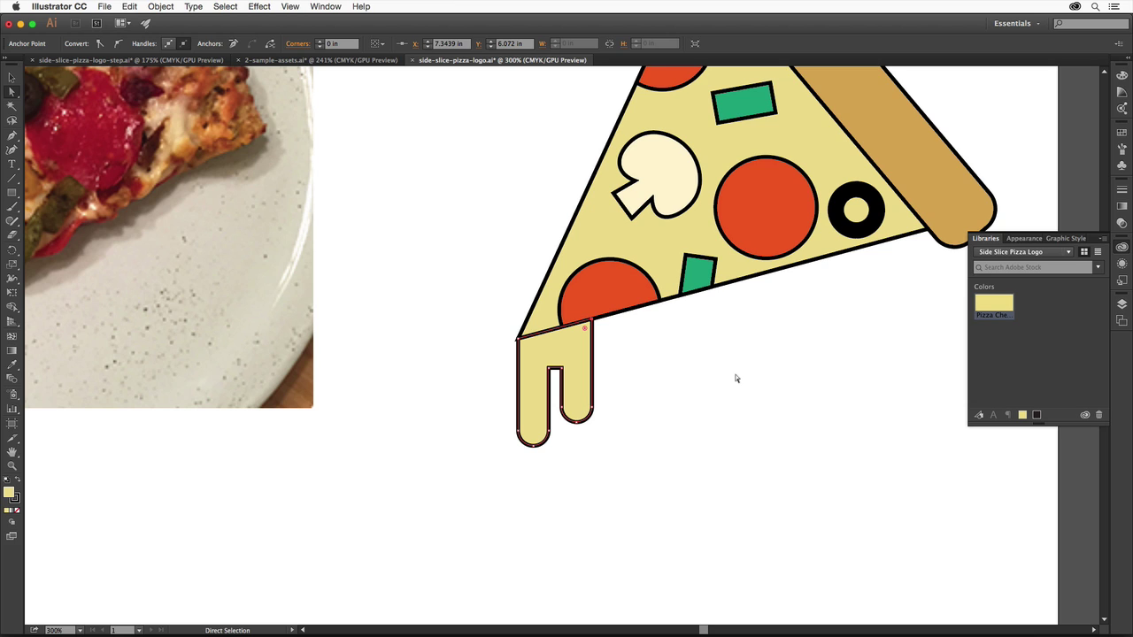
Save the pizza slice logo document.
click(104, 6)
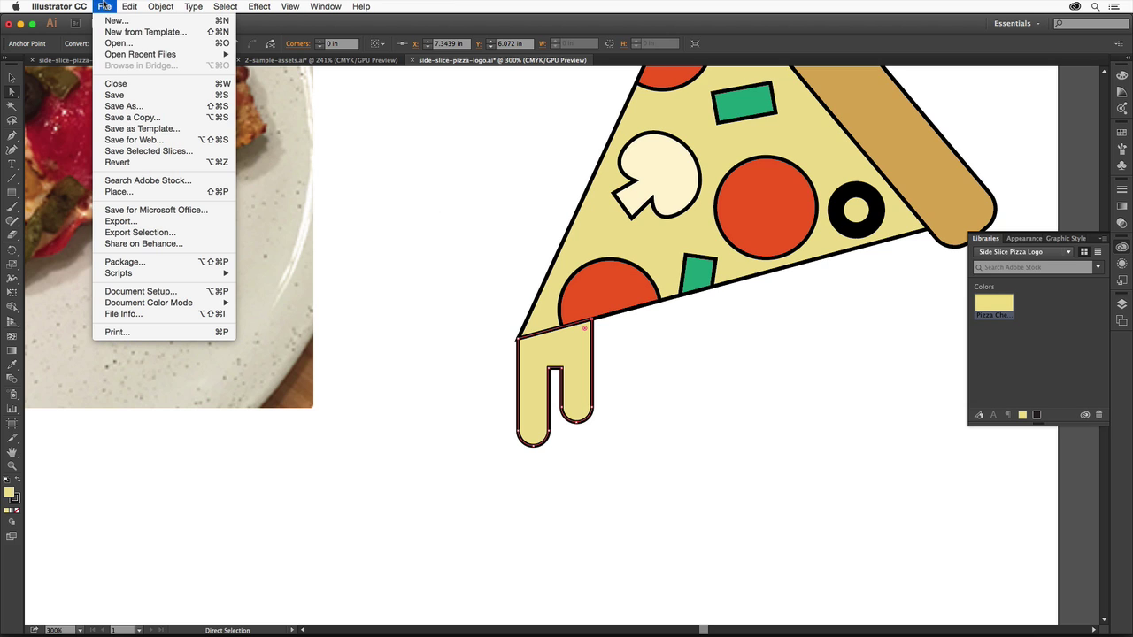
click(124, 95)
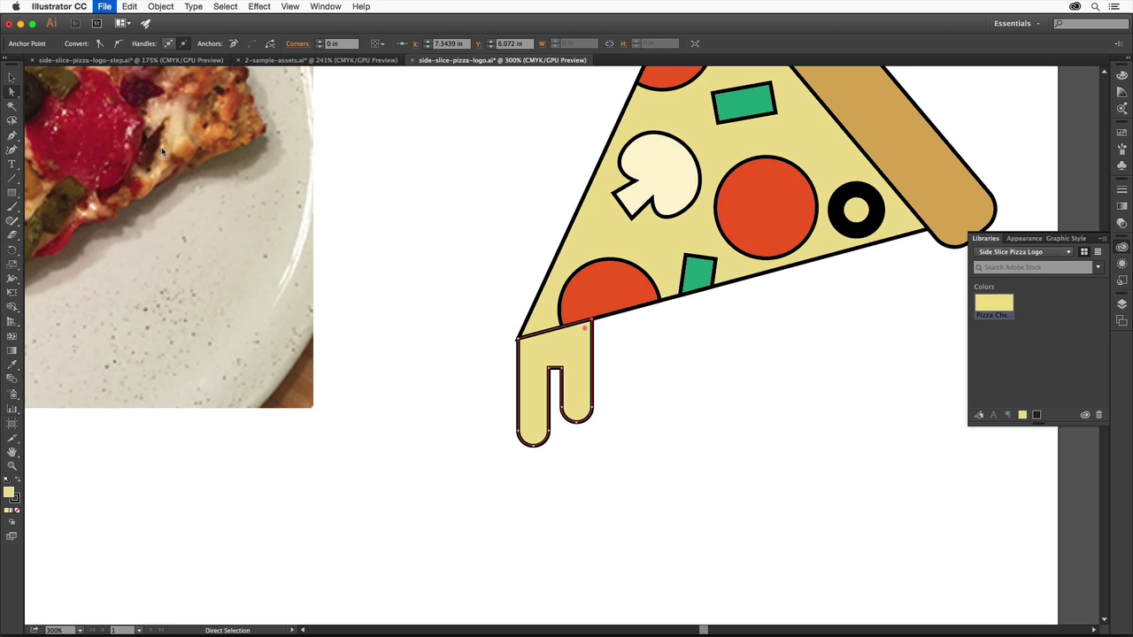